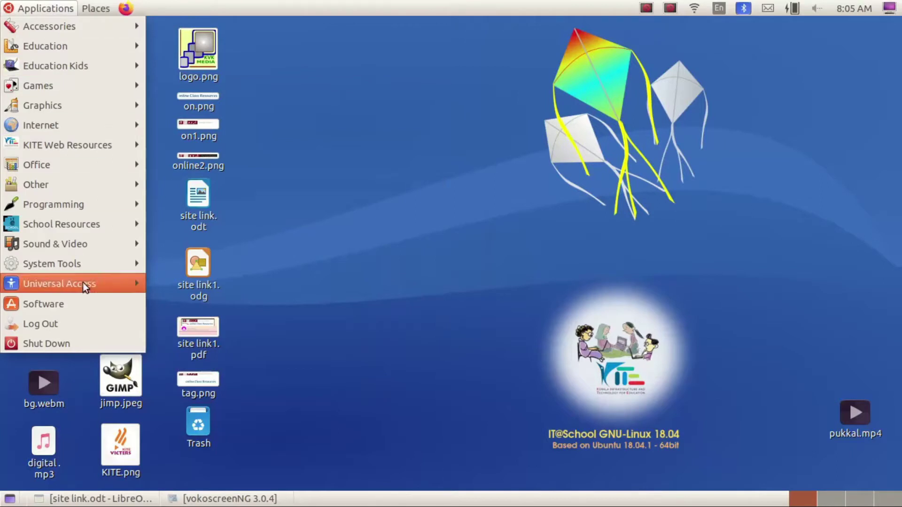
Launch the Kdenlive video editor and start it without recovering the auto-saved files
{"action": "mouse_move", "coordinate": [94, 247]}
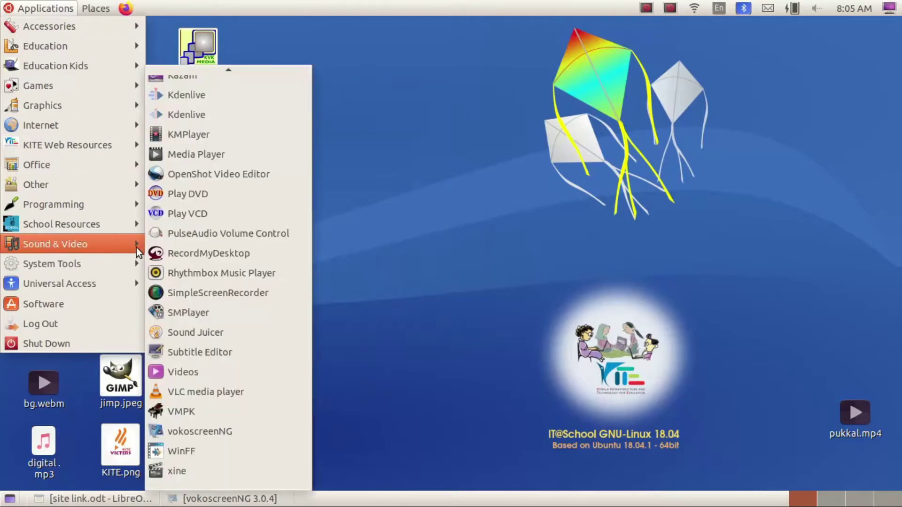
{"action": "left_click", "coordinate": [253, 113]}
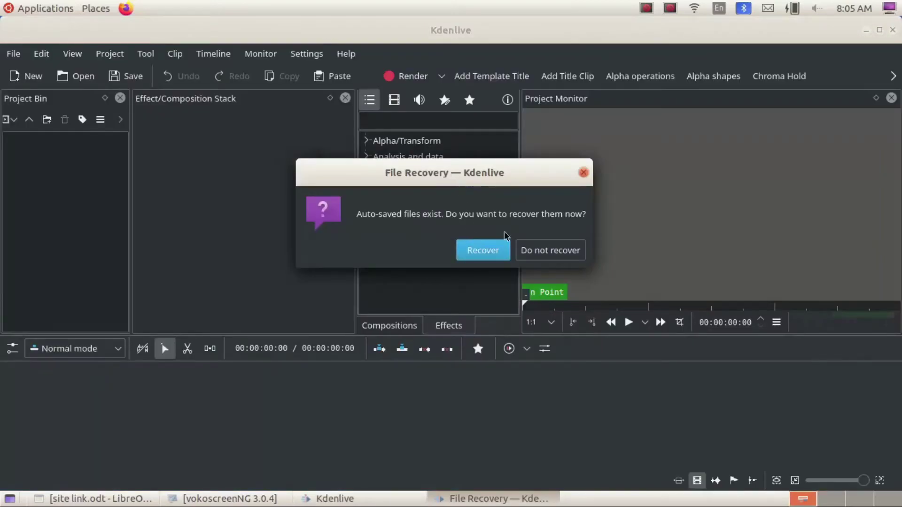
{"action": "left_click", "coordinate": [521, 250]}
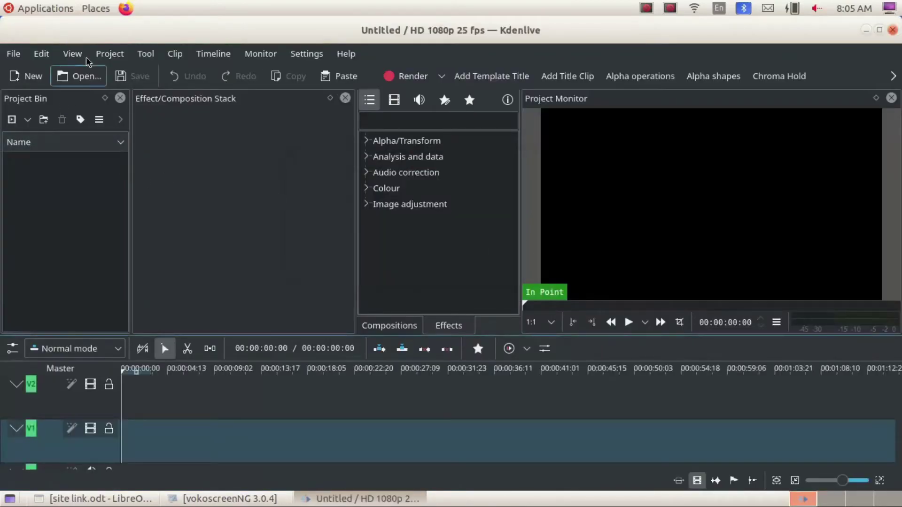
Add pukkal.mp4 from the Desktop folder to the project bin, declining the switch to the clip's profile
{"action": "left_click", "coordinate": [109, 56]}
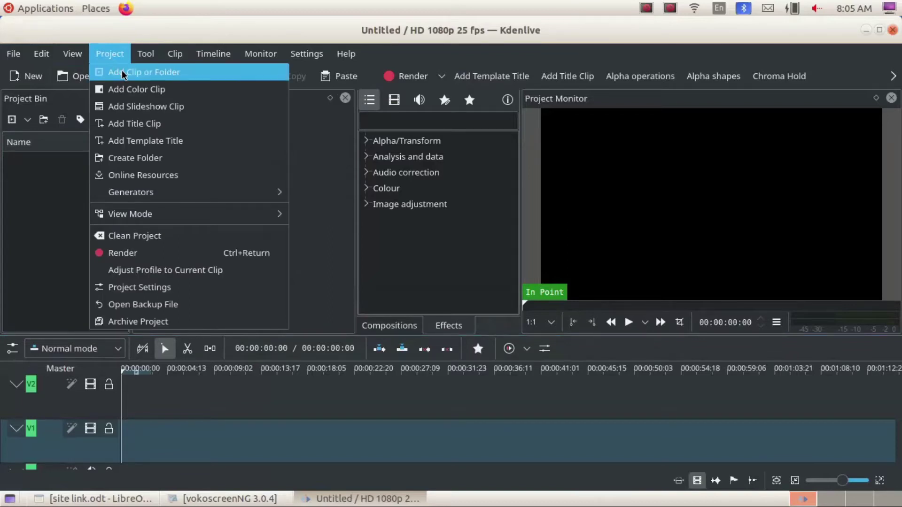
{"action": "left_click", "coordinate": [123, 73]}
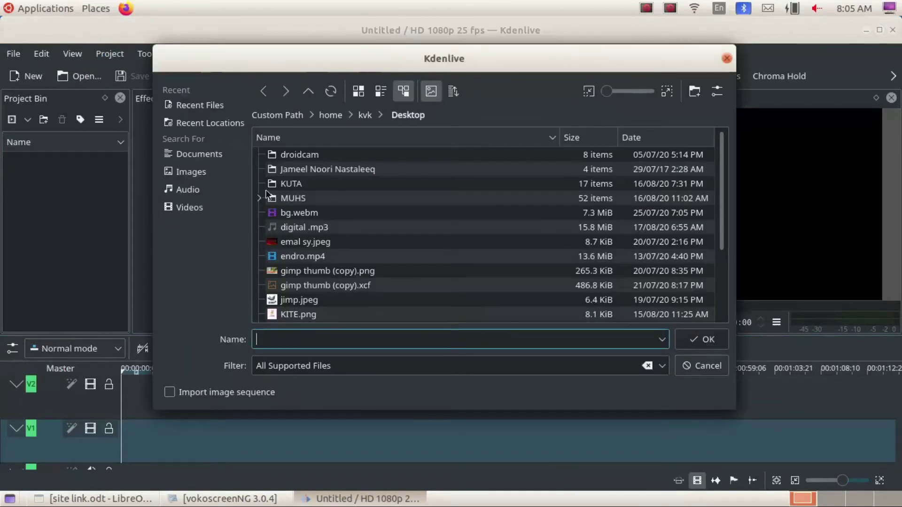
{"action": "scroll", "coordinate": [298, 275], "scroll_direction": "down", "scroll_amount": 3}
{"action": "double_click", "coordinate": [306, 286]}
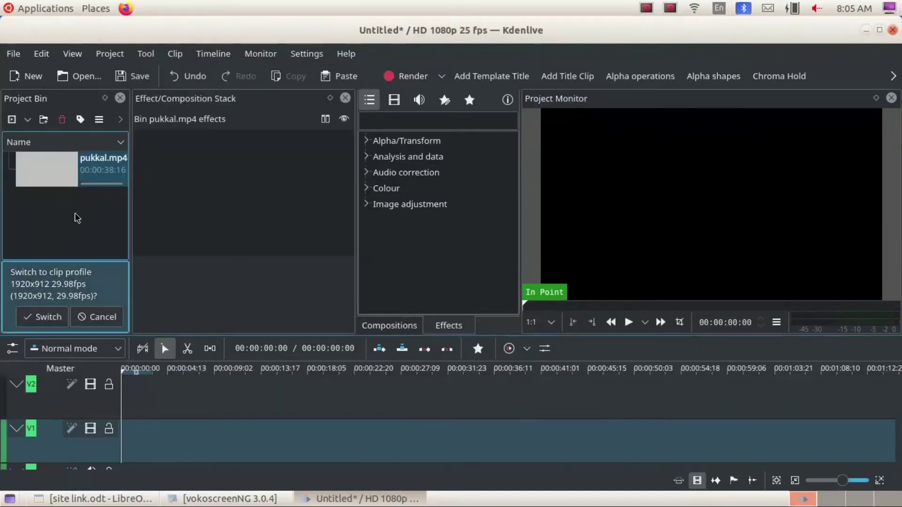
{"action": "left_click", "coordinate": [102, 315]}
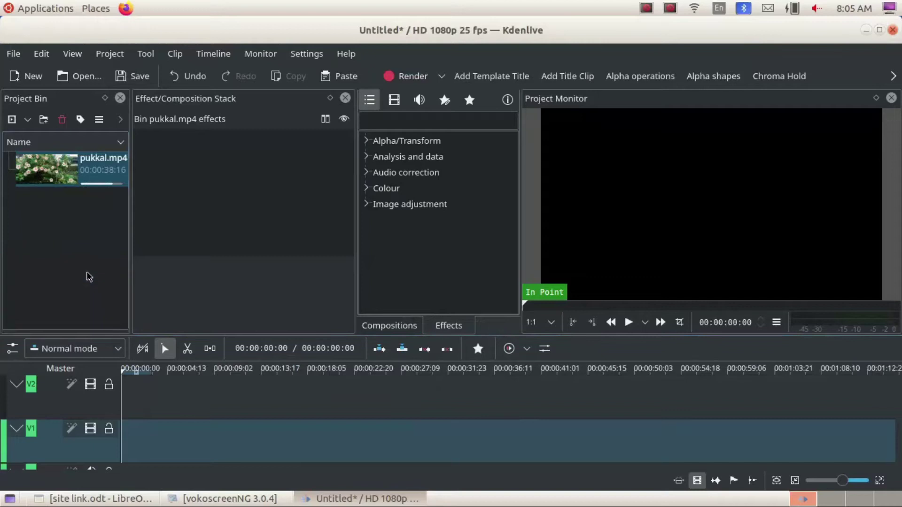
Place pukkal.mp4 at the start of track V1 and briefly preview it from about 9 seconds
{"action": "left_click_drag", "start_coordinate": [41, 172], "coordinate": [125, 437]}
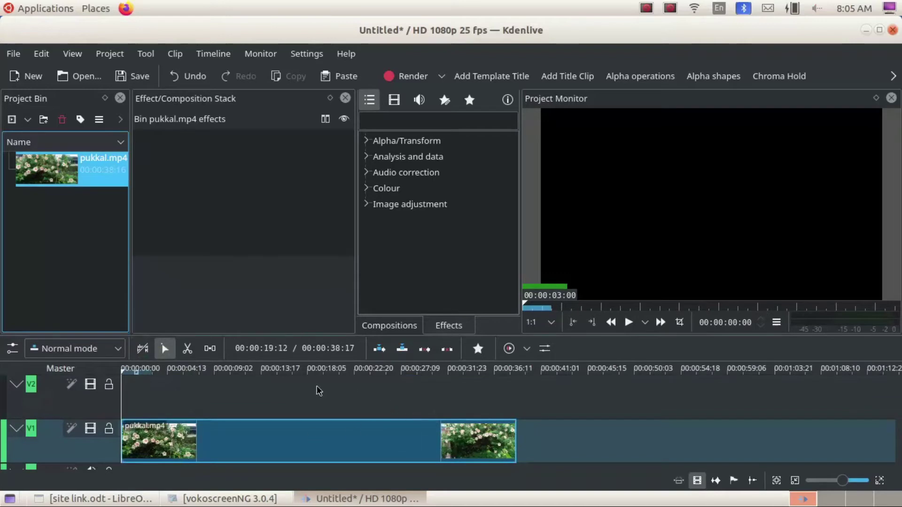
{"action": "left_click", "coordinate": [223, 371]}
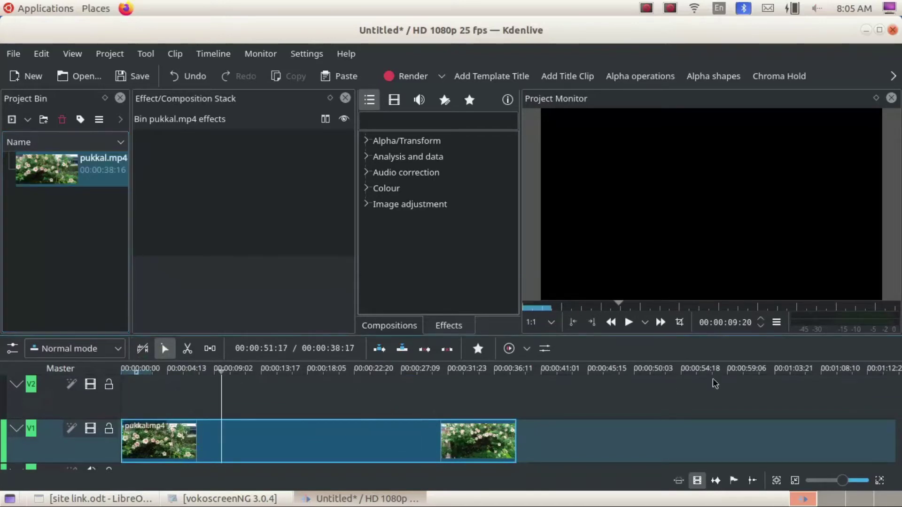
{"action": "left_click", "coordinate": [630, 322]}
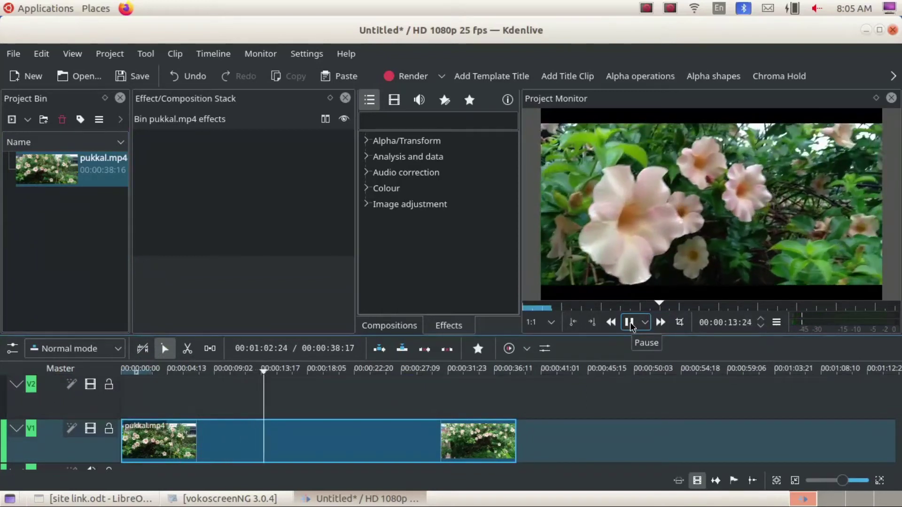
{"action": "left_click", "coordinate": [630, 322]}
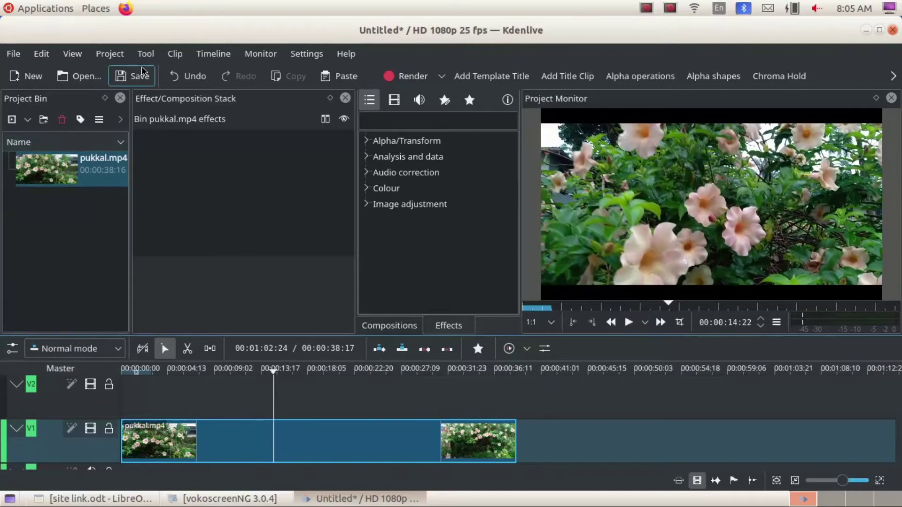
Create a new title clip and copy the selected Urdu verse from site link.odt in LibreOffice Writer
{"action": "left_click", "coordinate": [117, 55]}
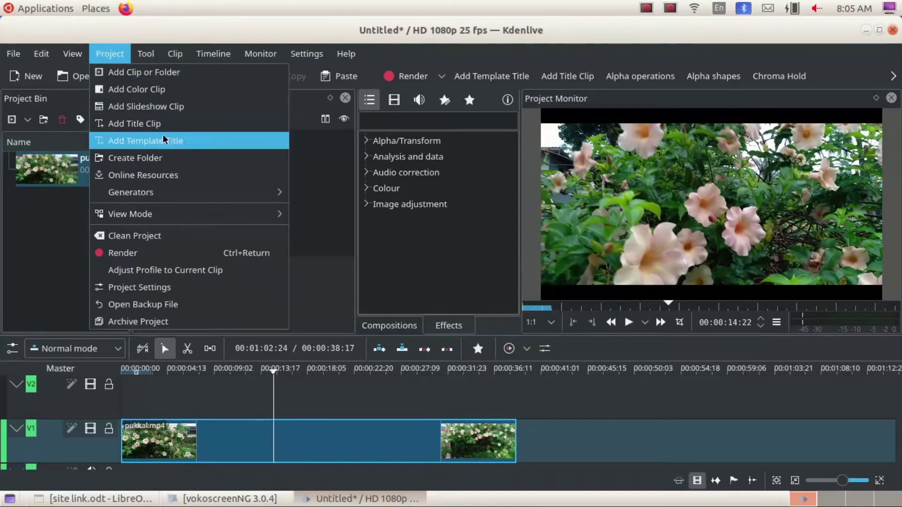
{"action": "left_click", "coordinate": [183, 129]}
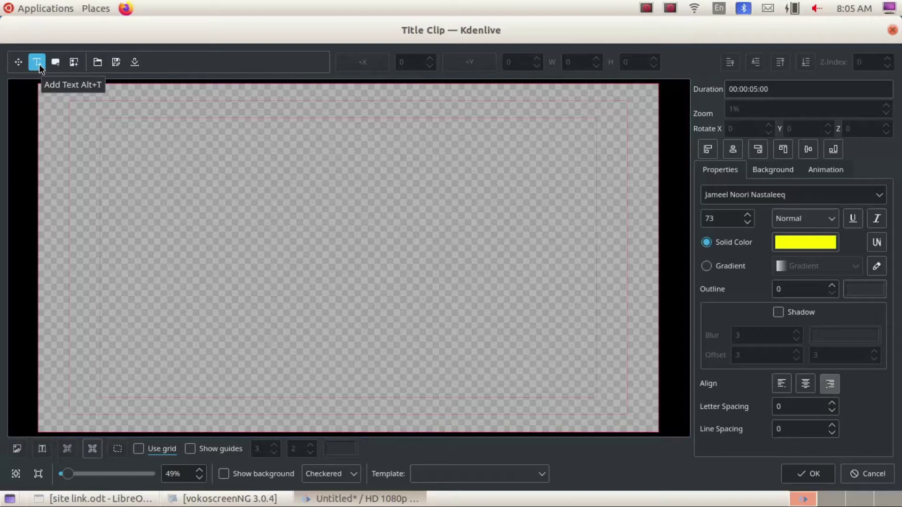
{"action": "left_click", "coordinate": [107, 499]}
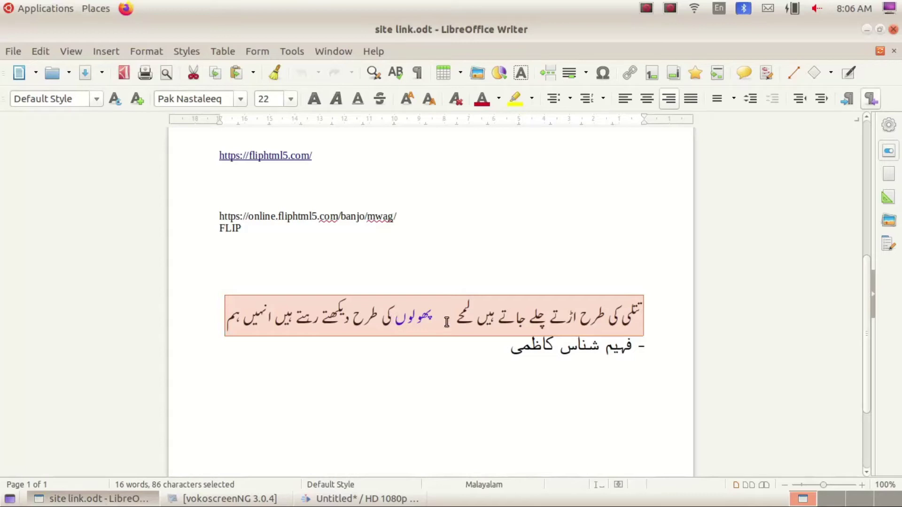
{"action": "right_click", "coordinate": [413, 321]}
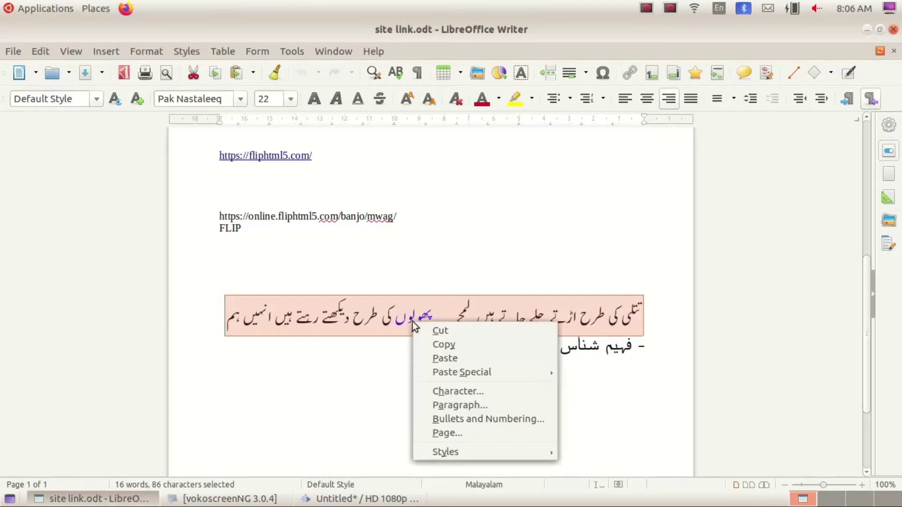
{"action": "left_click", "coordinate": [428, 342]}
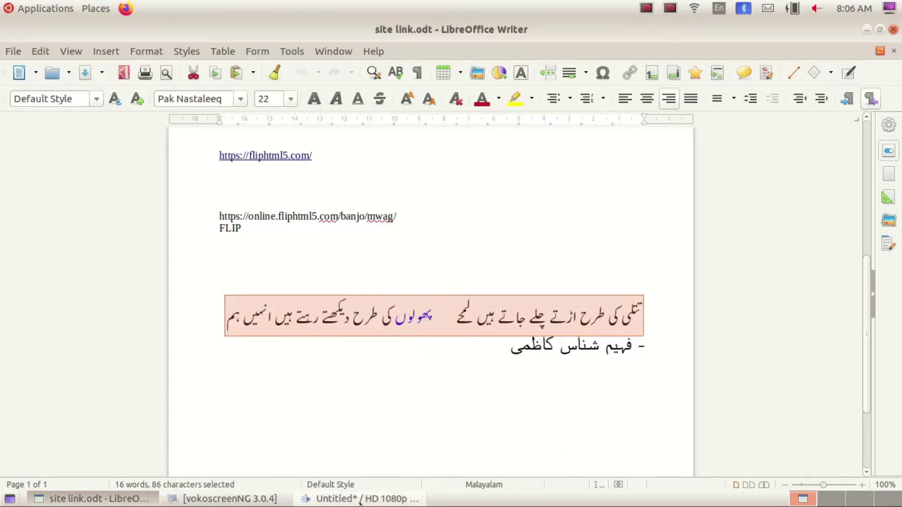
Return to Kdenlive's title editor and add a text object containing the copied Urdu verse in place of the default text
{"action": "left_click", "coordinate": [359, 498]}
{"action": "left_click", "coordinate": [36, 68]}
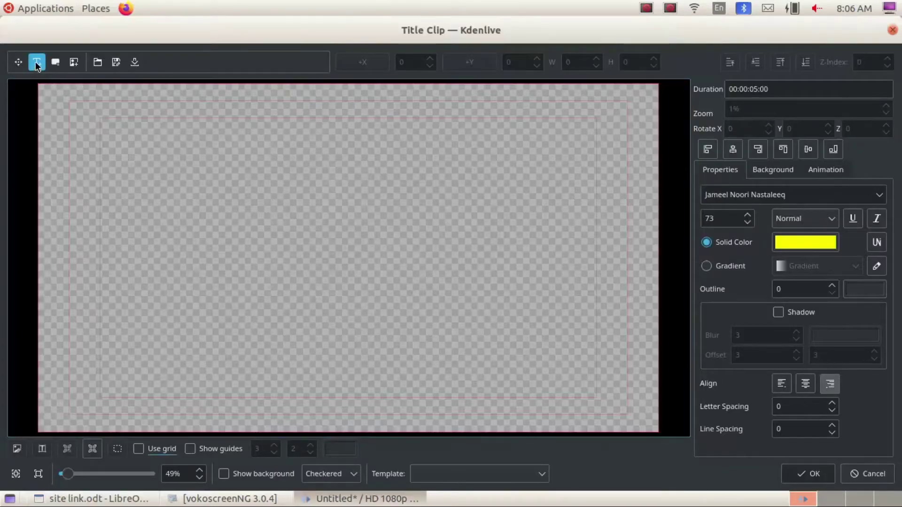
{"action": "left_click", "coordinate": [140, 333]}
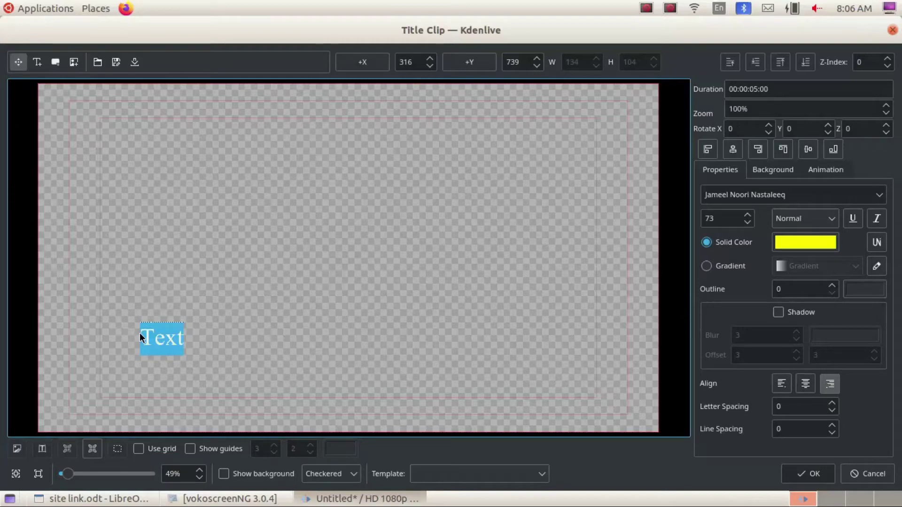
{"action": "key", "text": "BackSpace"}
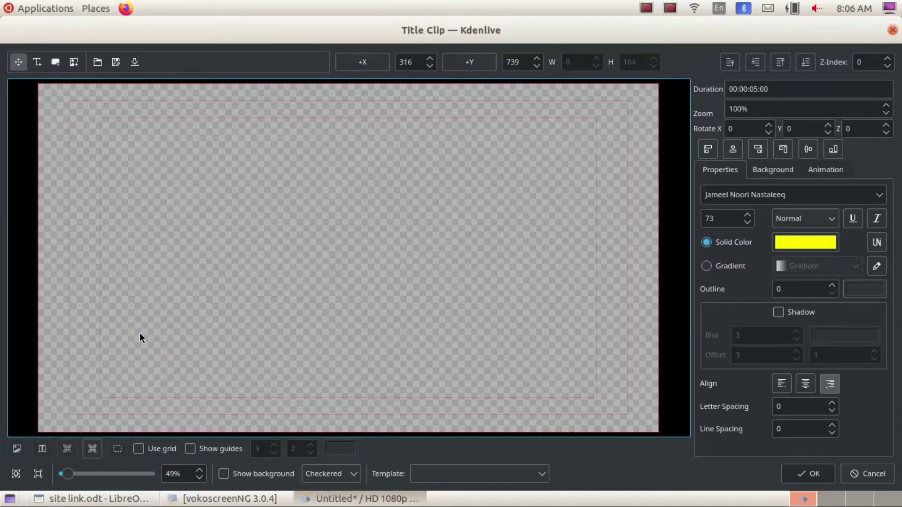
{"action": "key", "text": "ctrl+v"}
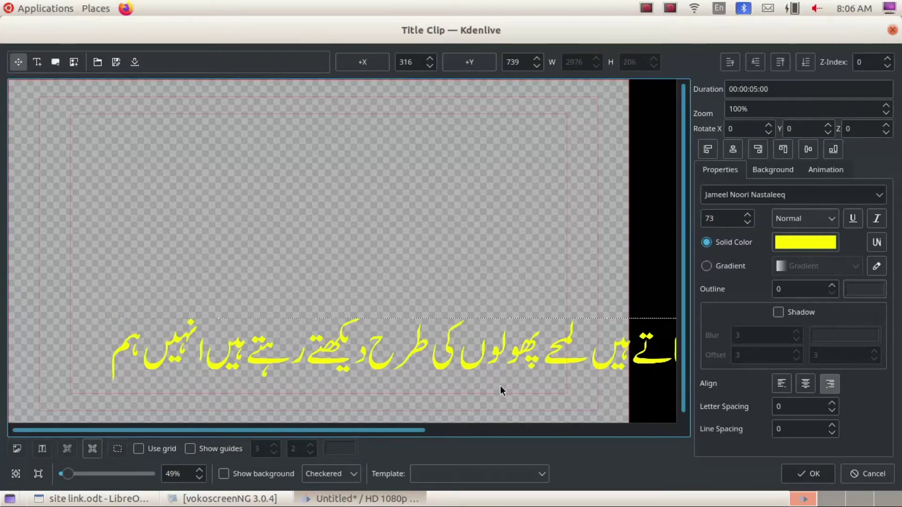
{"action": "left_click", "coordinate": [453, 208]}
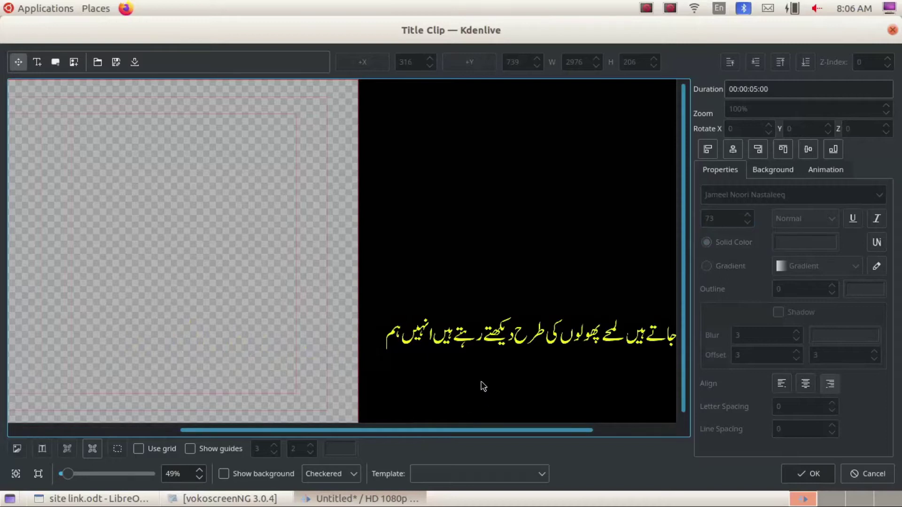
Move the verse near the bottom of the title frame, fully inside it, at about X -1321, Y 875
{"action": "left_click", "coordinate": [493, 341]}
{"action": "left_click_drag", "start_coordinate": [493, 341], "coordinate": [146, 356]}
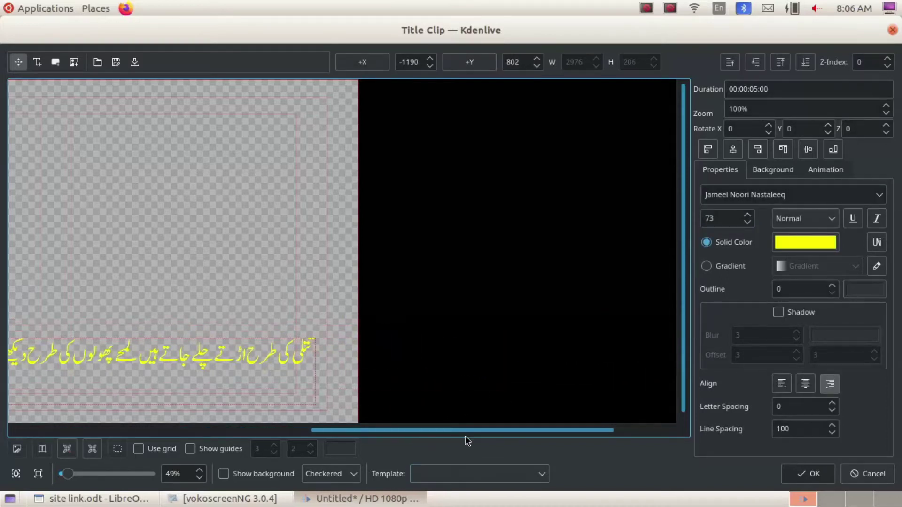
{"action": "left_click_drag", "start_coordinate": [466, 430], "coordinate": [330, 455]}
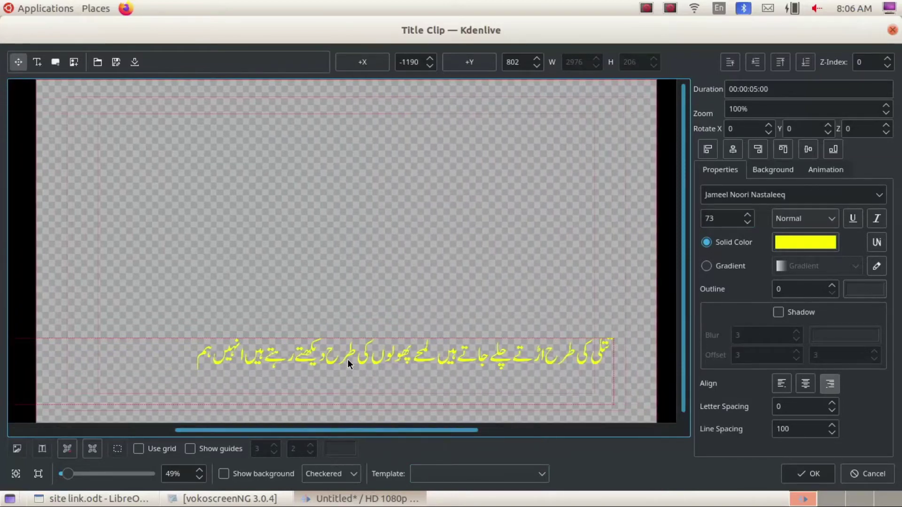
{"action": "left_click_drag", "start_coordinate": [365, 363], "coordinate": [316, 387]}
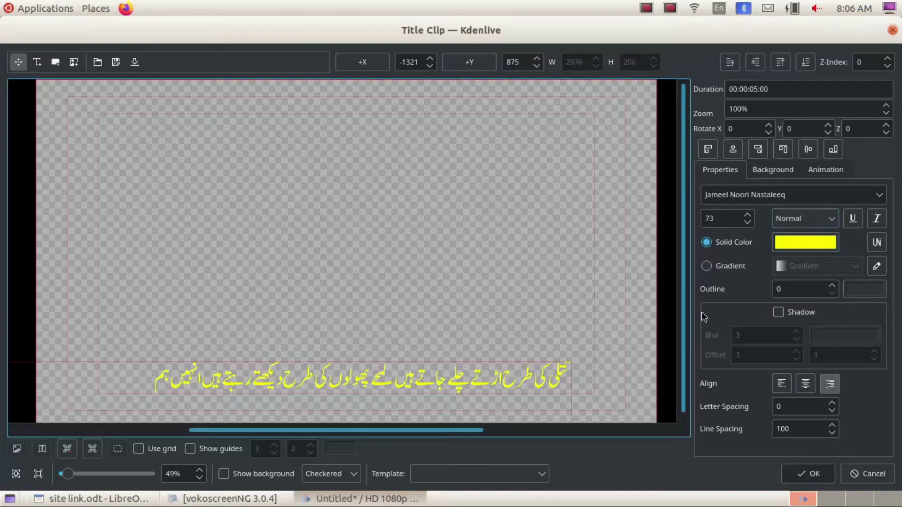
Animate the title by moving the start frame rightward to about X 1889 and the end frame leftward to about X -1875
{"action": "left_click", "coordinate": [839, 174]}
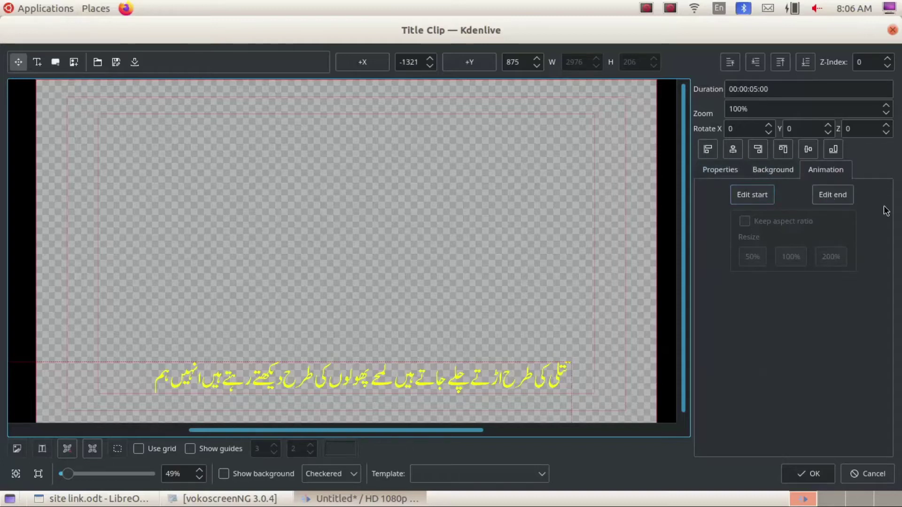
{"action": "left_click", "coordinate": [766, 195]}
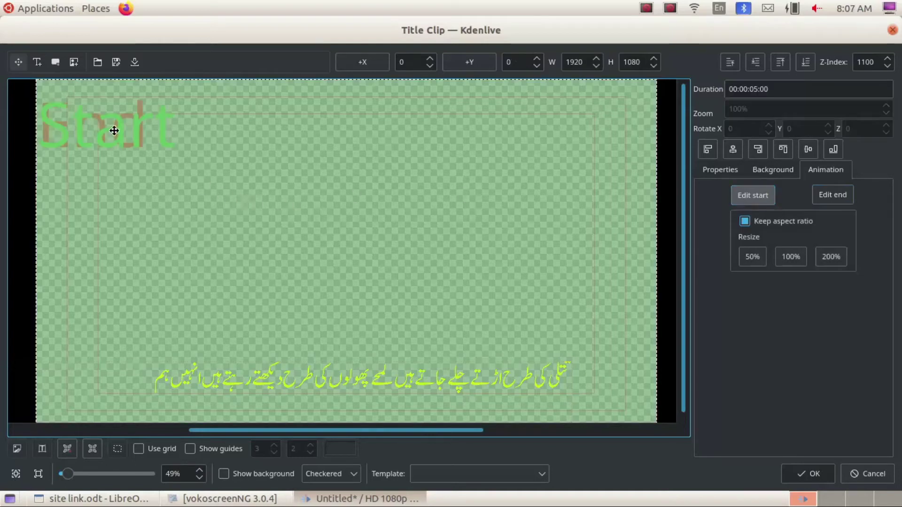
{"action": "left_click_drag", "start_coordinate": [119, 145], "coordinate": [704, 143]}
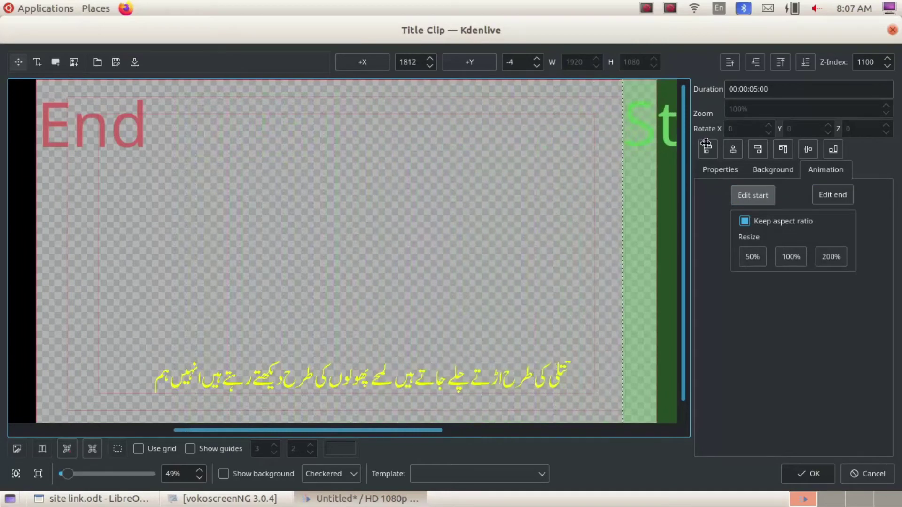
{"action": "left_click_drag", "start_coordinate": [643, 203], "coordinate": [666, 208]}
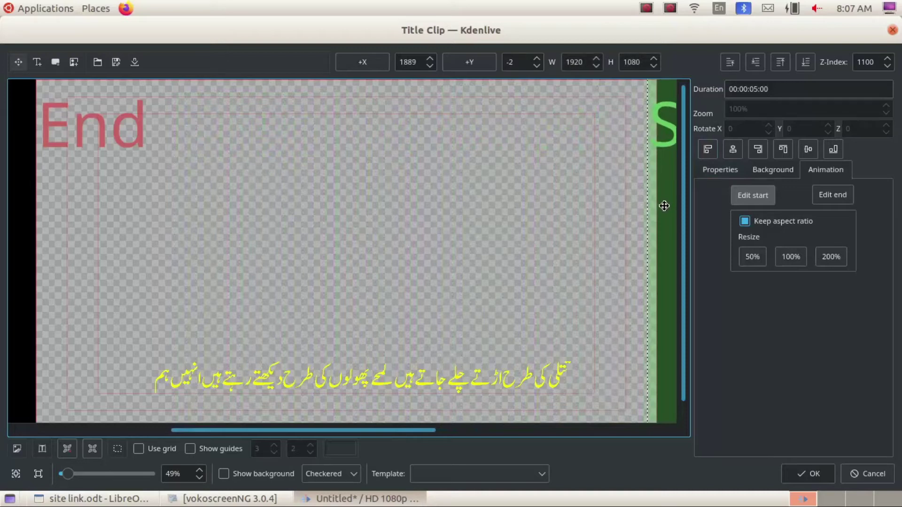
{"action": "left_click", "coordinate": [846, 199]}
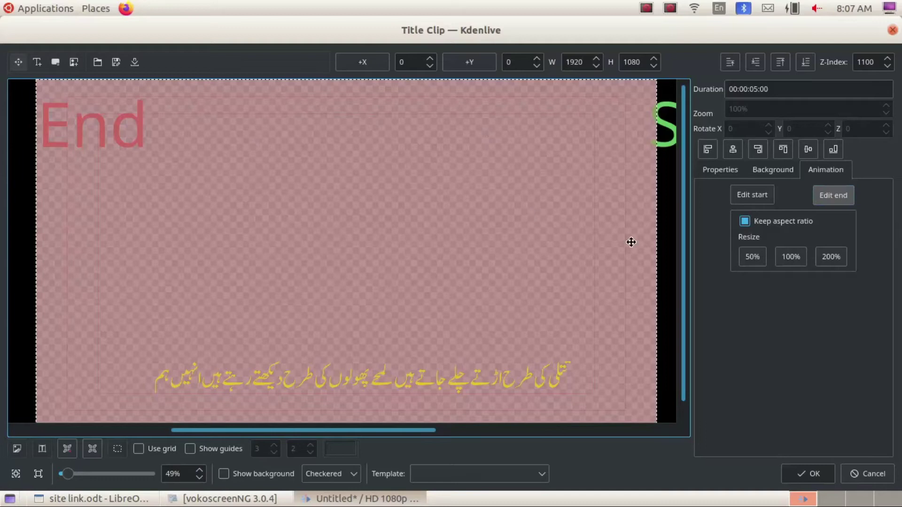
{"action": "left_click_drag", "start_coordinate": [620, 242], "coordinate": [25, 236]}
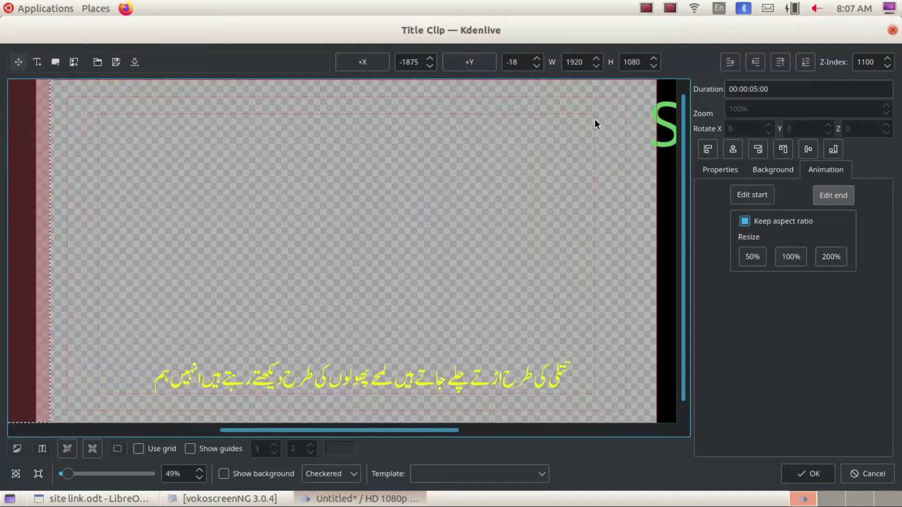
Set the title clip's duration to 25 seconds and save it to the project bin
{"action": "left_click", "coordinate": [757, 90]}
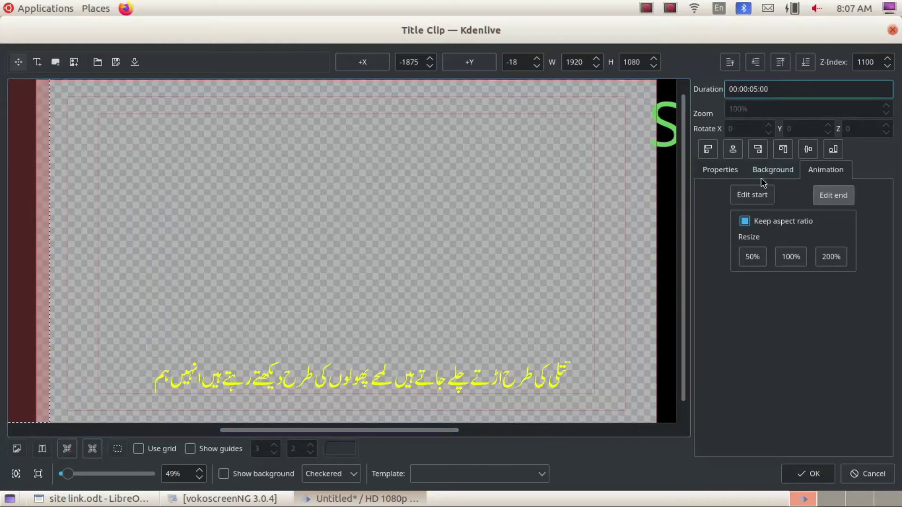
{"action": "key", "text": "BackSpace"}
{"action": "type", "text": "2"}
{"action": "left_click", "coordinate": [807, 475]}
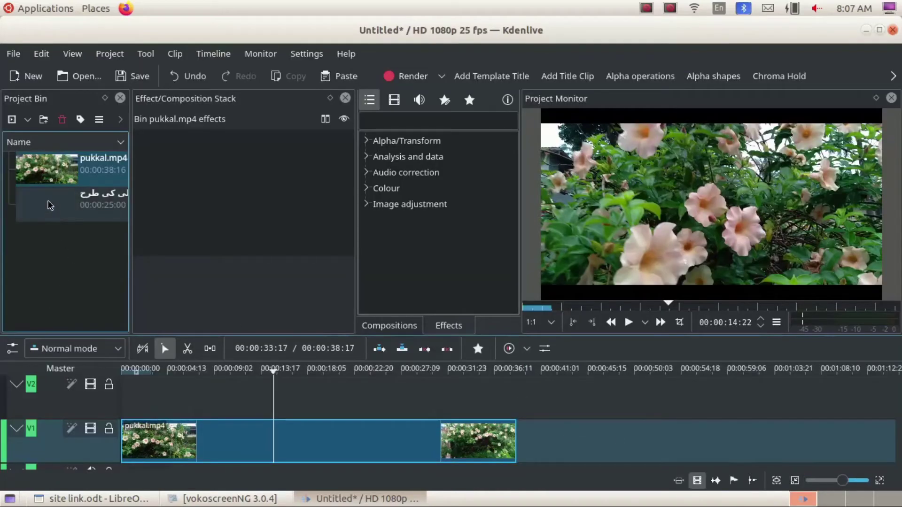
Place the title clip at the start of track V2 above the video and view the frame at about 5 seconds
{"action": "left_click_drag", "start_coordinate": [47, 200], "coordinate": [123, 395]}
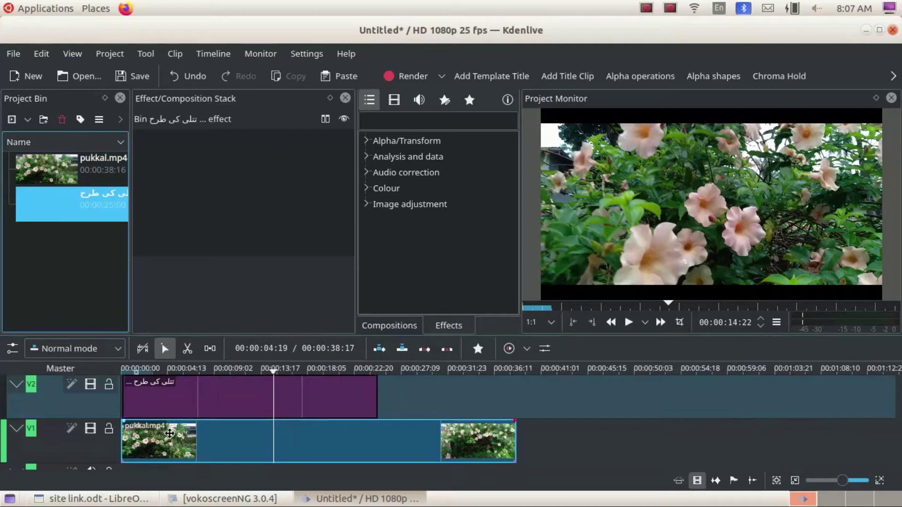
{"action": "left_click", "coordinate": [239, 406]}
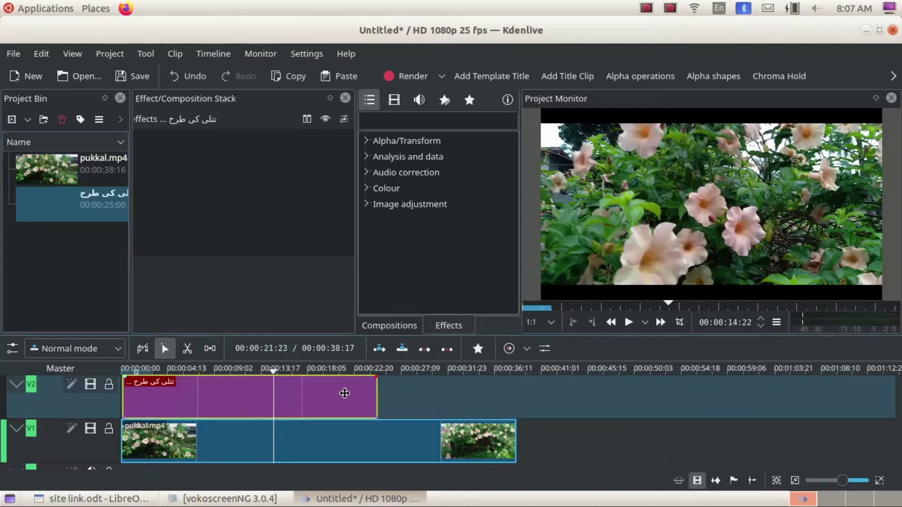
{"action": "left_click", "coordinate": [174, 371]}
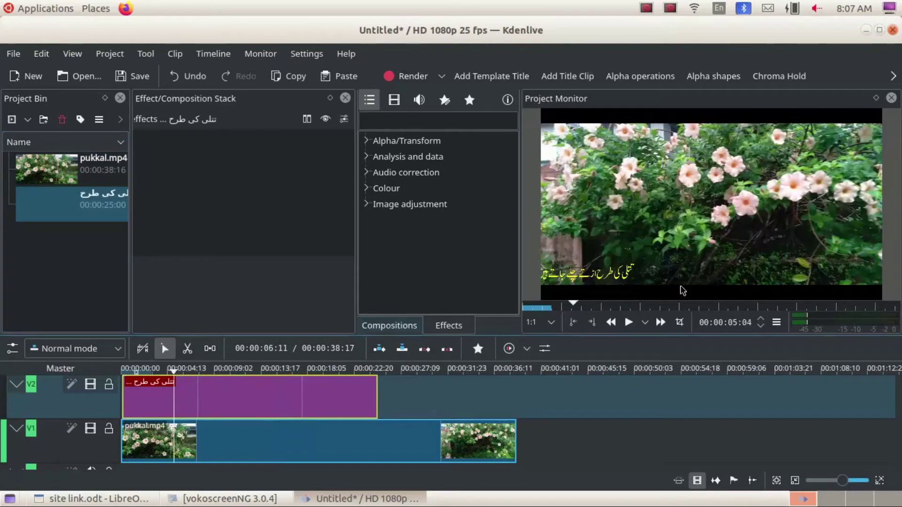
Play the timeline from about 5 seconds past the end of the title clip to preview the scrolling verse
{"action": "left_click", "coordinate": [628, 323]}
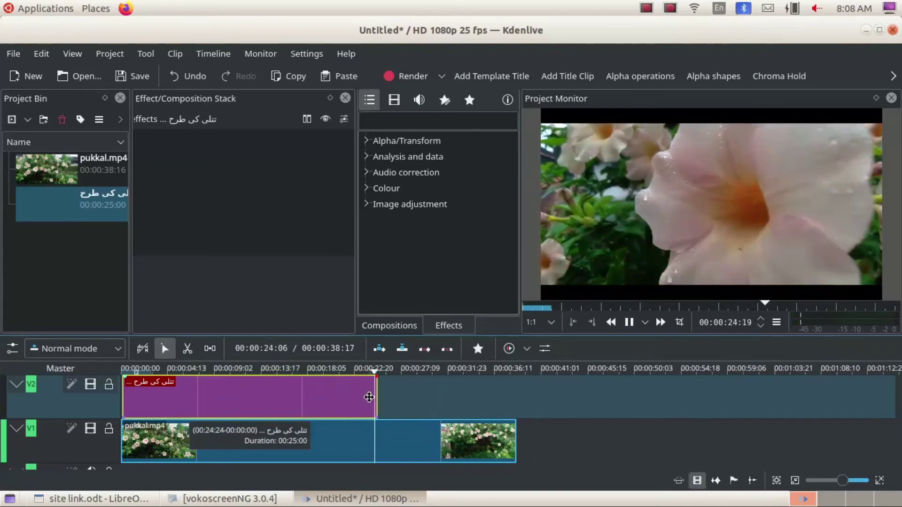
{"action": "key", "text": "space"}
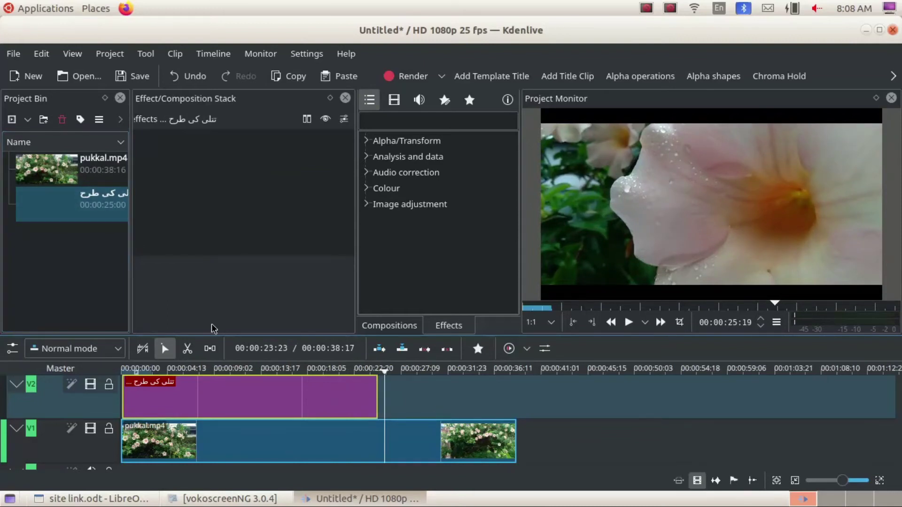
Render the full project to untitled.mp4 in the generic MP4 (H264/AAC) format
{"action": "left_click", "coordinate": [422, 81]}
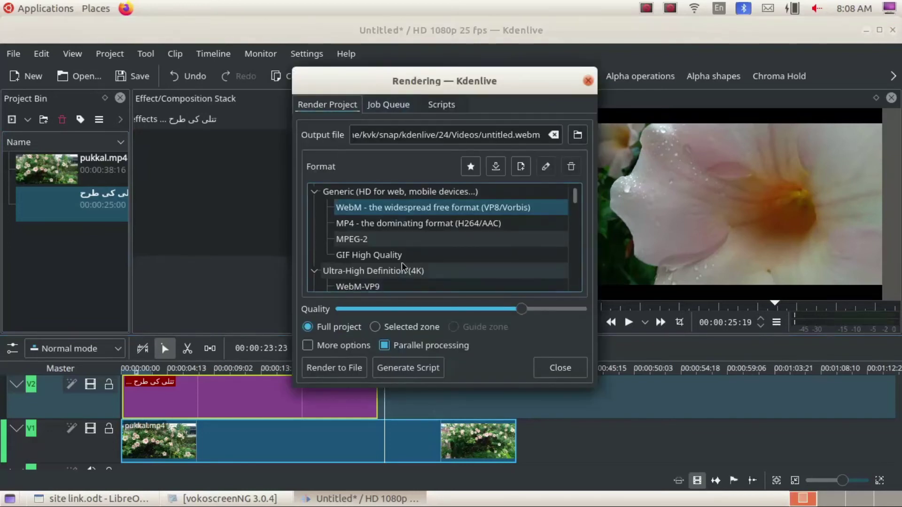
{"action": "left_click", "coordinate": [430, 228]}
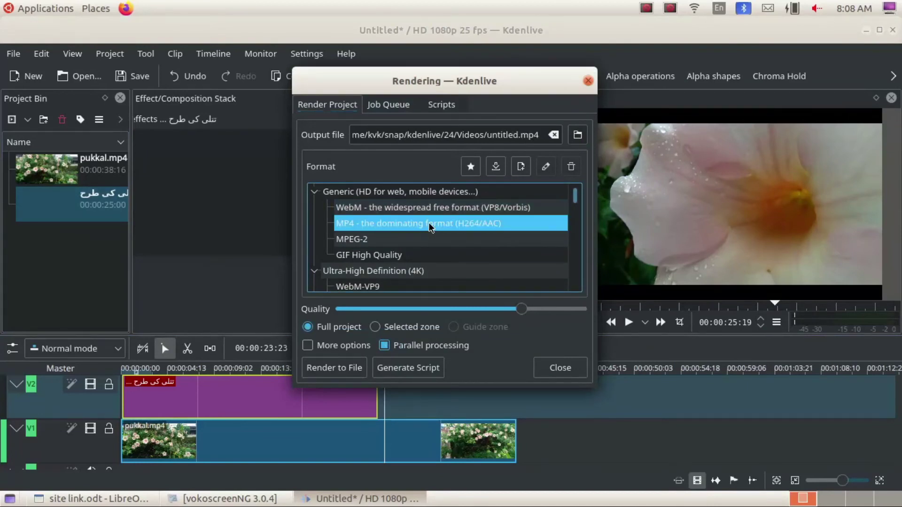
{"action": "left_click", "coordinate": [343, 371]}
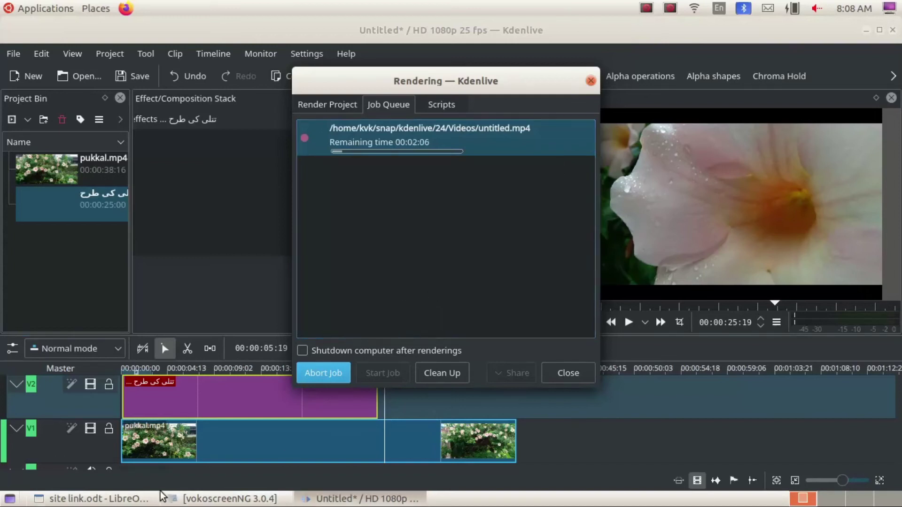
Minimize the open windows and play urdu title.mp4 from the desktop in full screen, leaving full screen after viewing the scrolling verse
{"action": "left_click", "coordinate": [330, 499]}
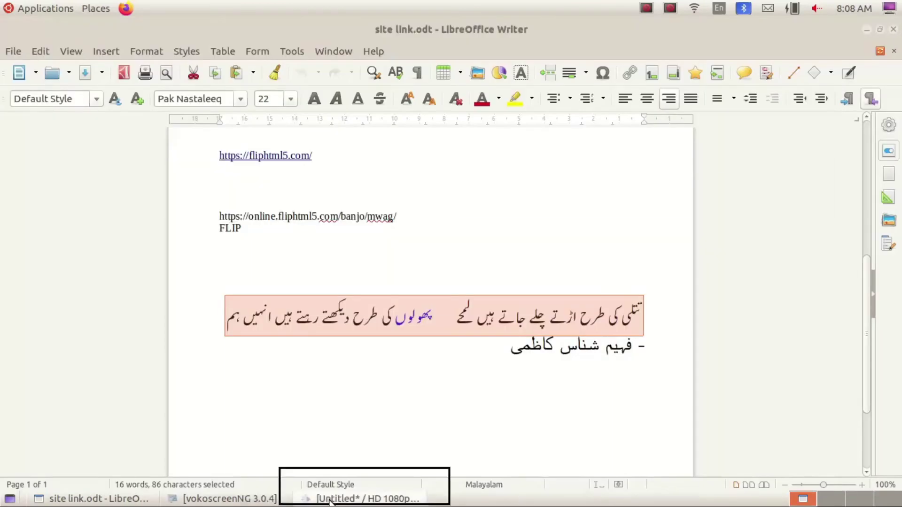
{"action": "left_click", "coordinate": [115, 500]}
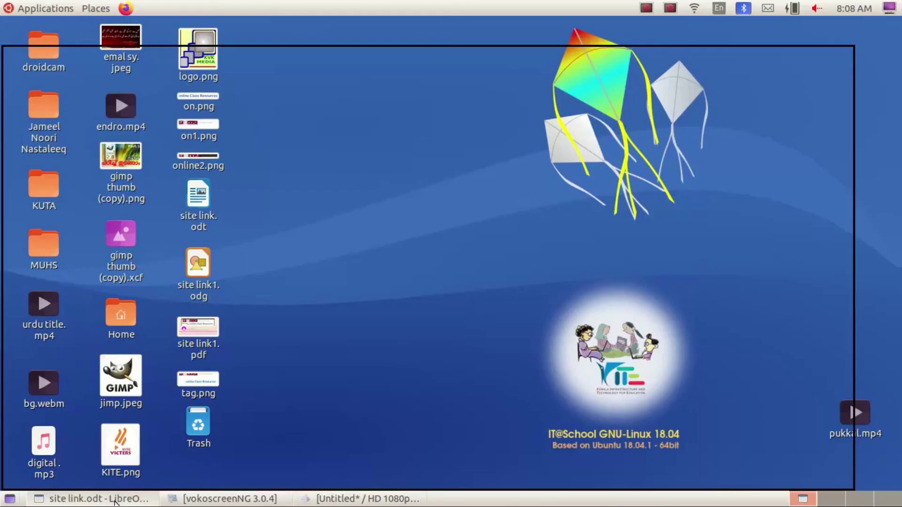
{"action": "double_click", "coordinate": [41, 298]}
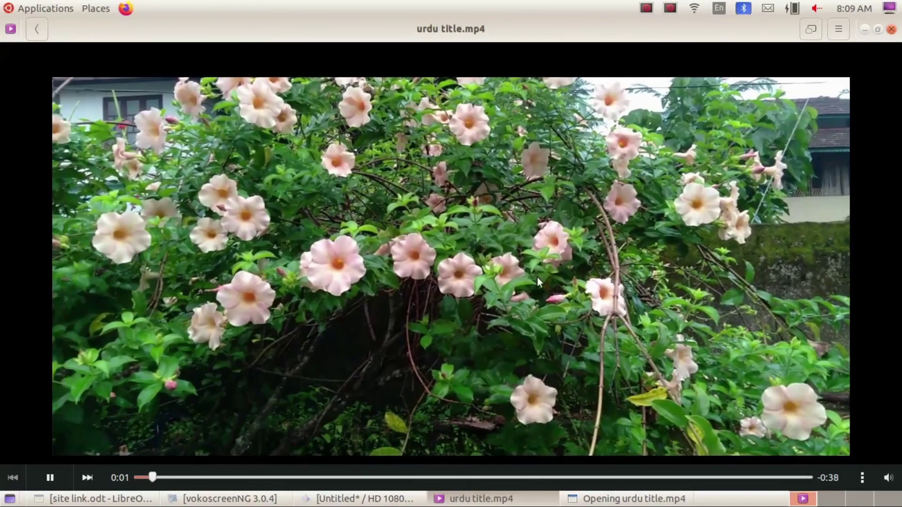
{"action": "double_click", "coordinate": [619, 266]}
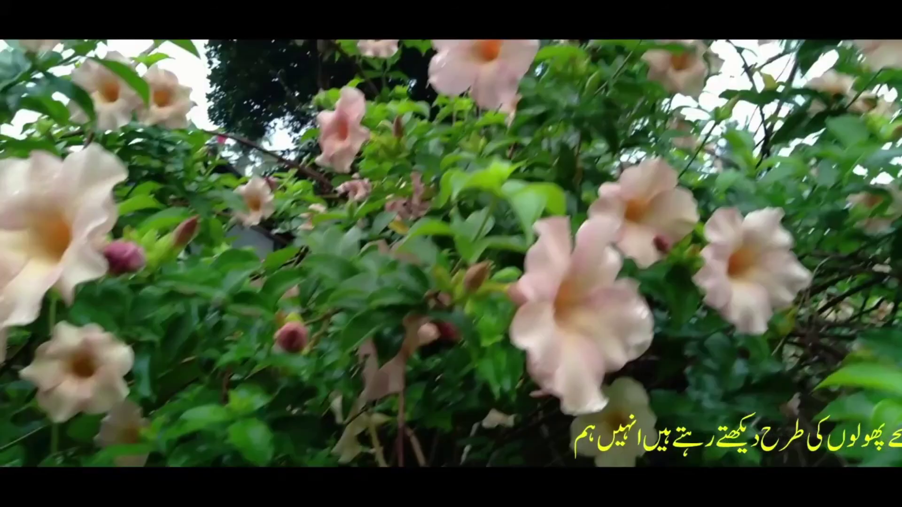
{"action": "mouse_move", "coordinate": [581, 145]}
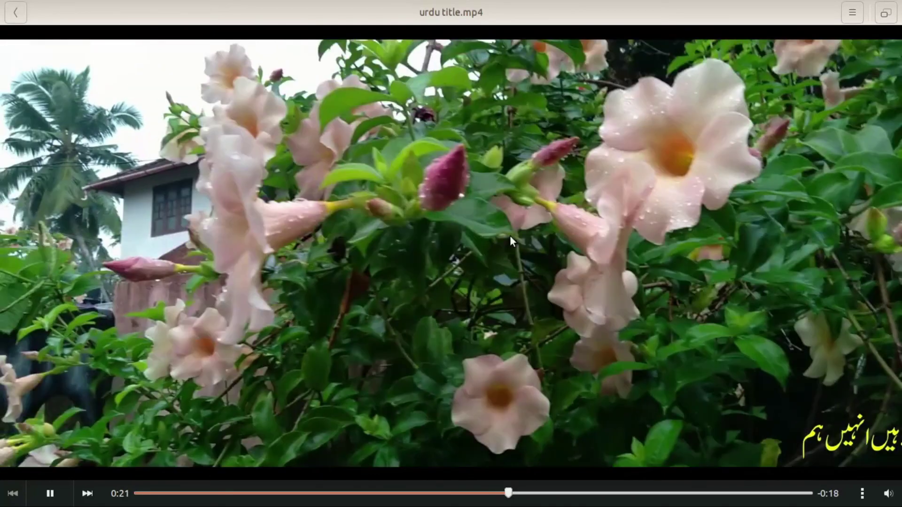
{"action": "double_click", "coordinate": [509, 236]}
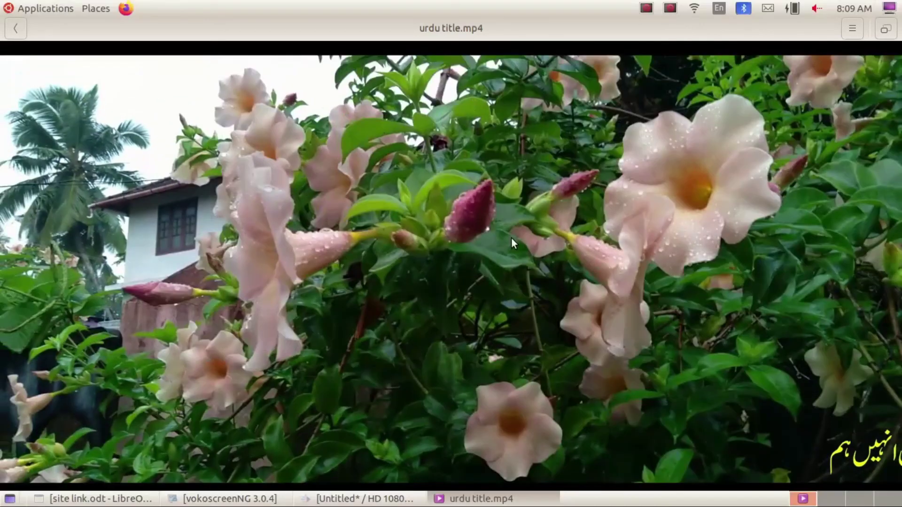